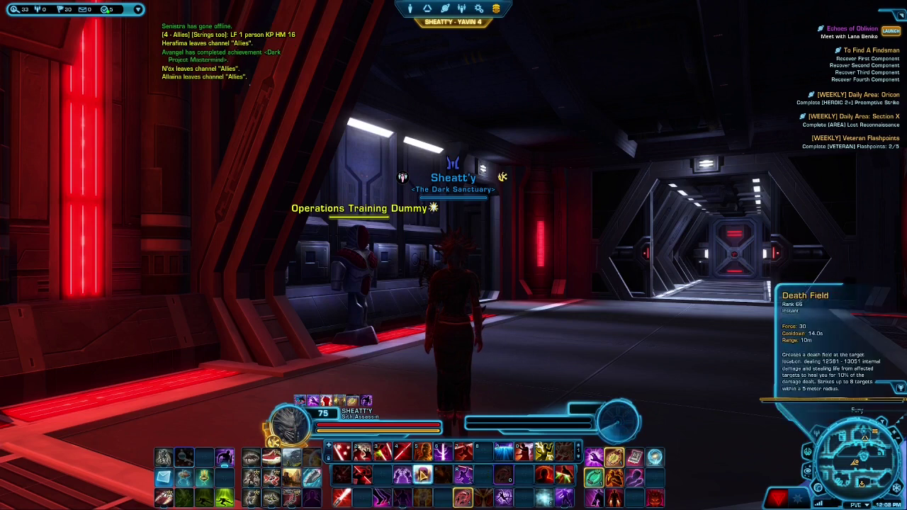
Step: Target the Operations Training Dummy, attack it with the first main quickbar ability and cast Death Field on the ground
key("Tab")
key("1")
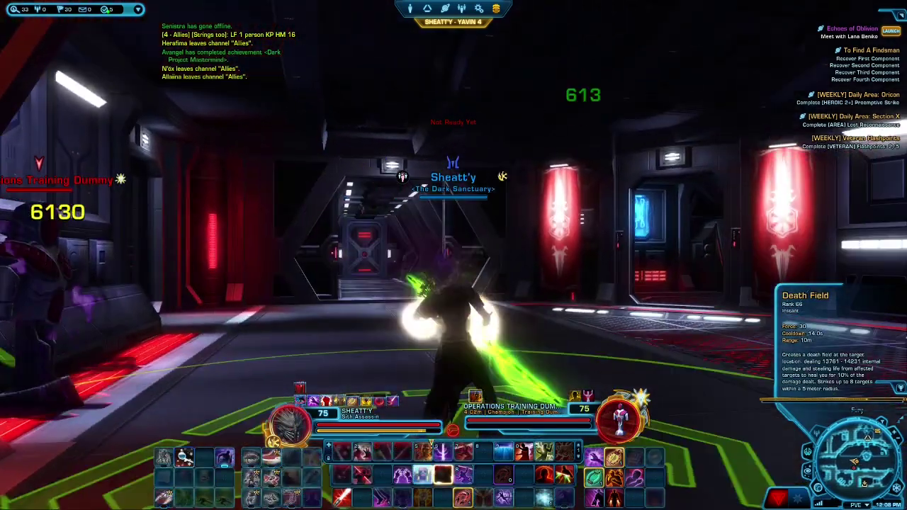
left_click(427, 469)
left_click(451, 375)
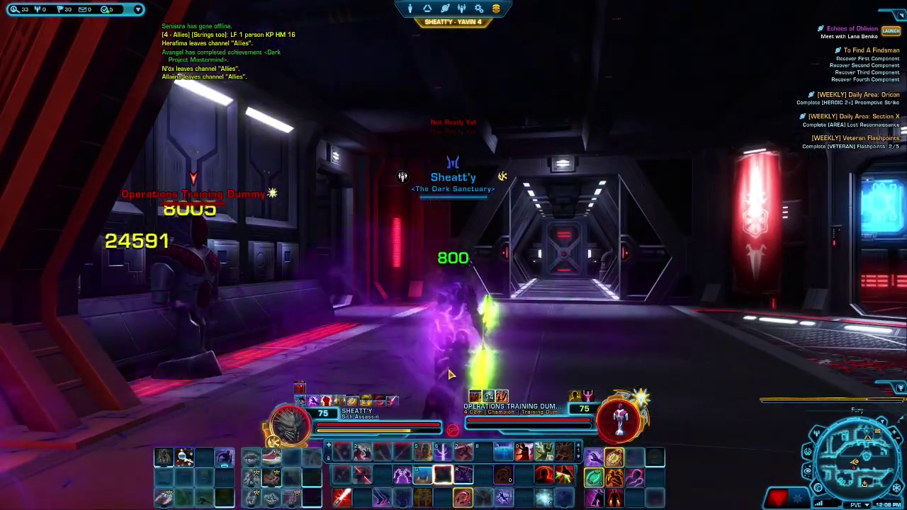
Step: Turn the character back and forth near the Operations Training Dummy while striking it with the main quickbar slot 2 ability
key("a")
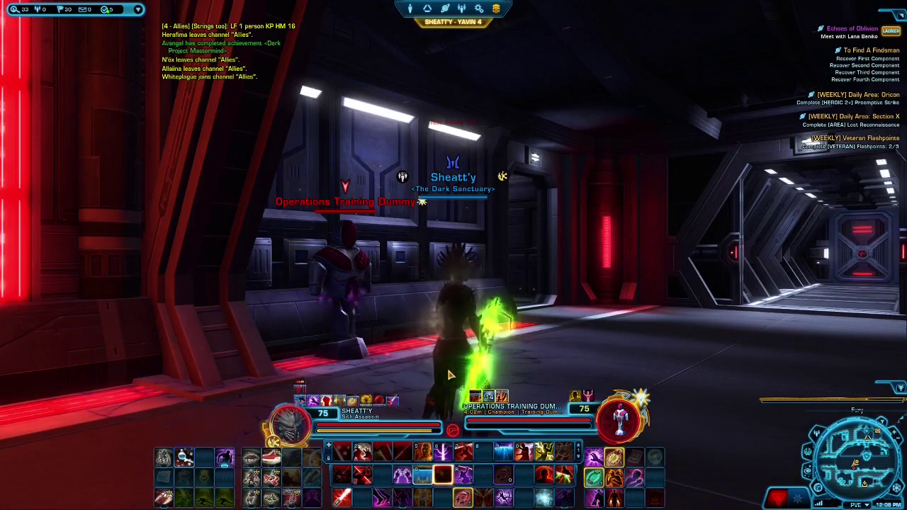
key("a")
key("2")
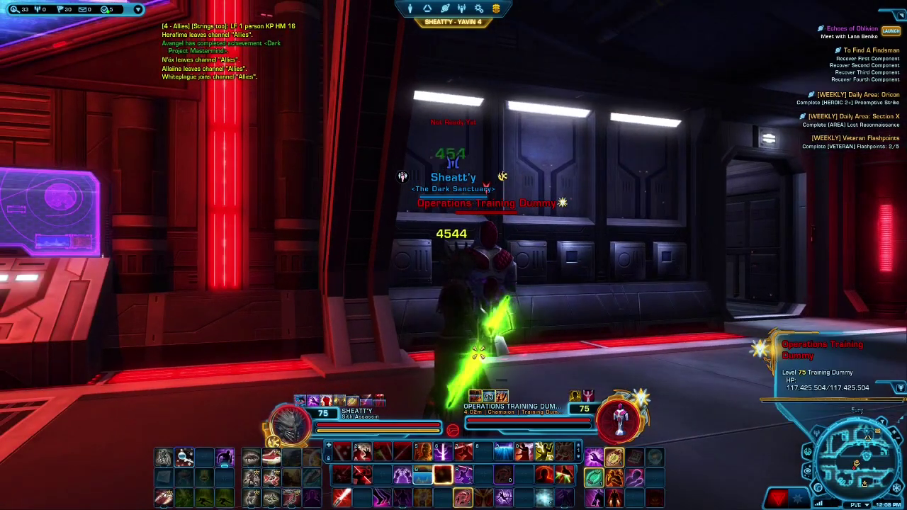
key("d")
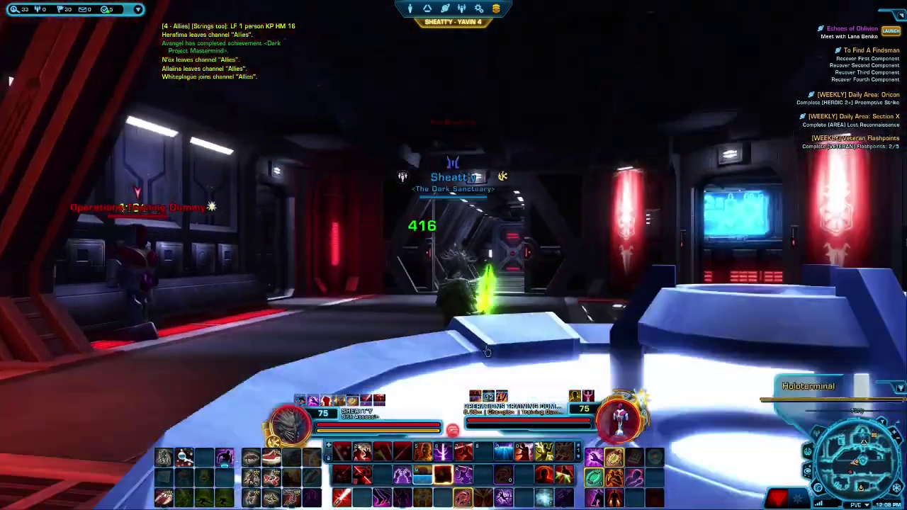
key("d")
key("a")
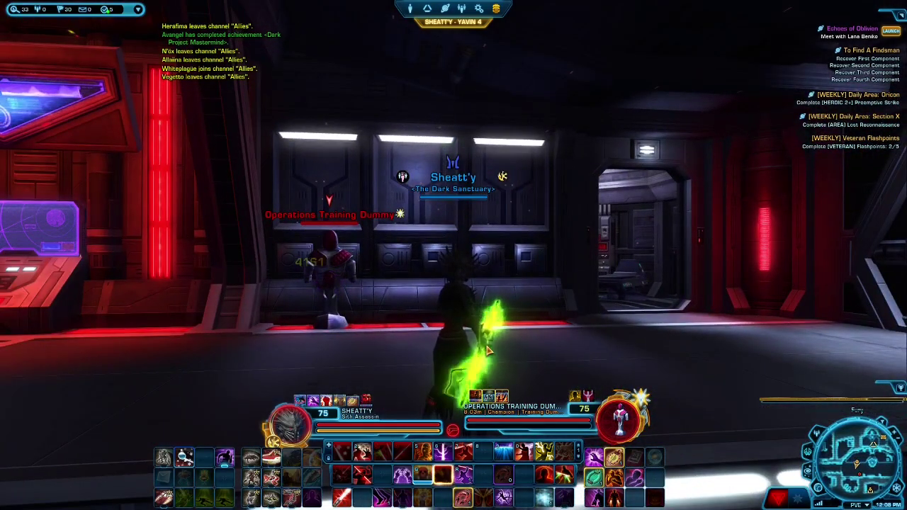
key("d")
key("a")
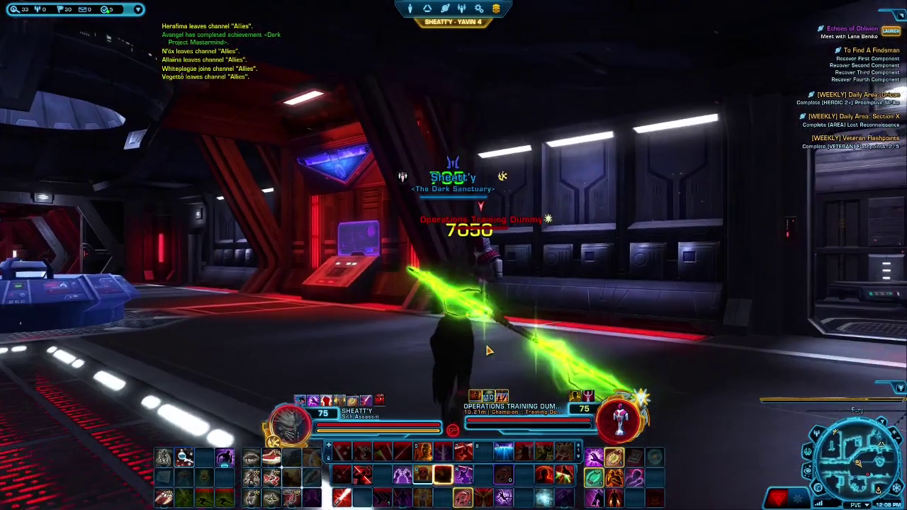
key("d")
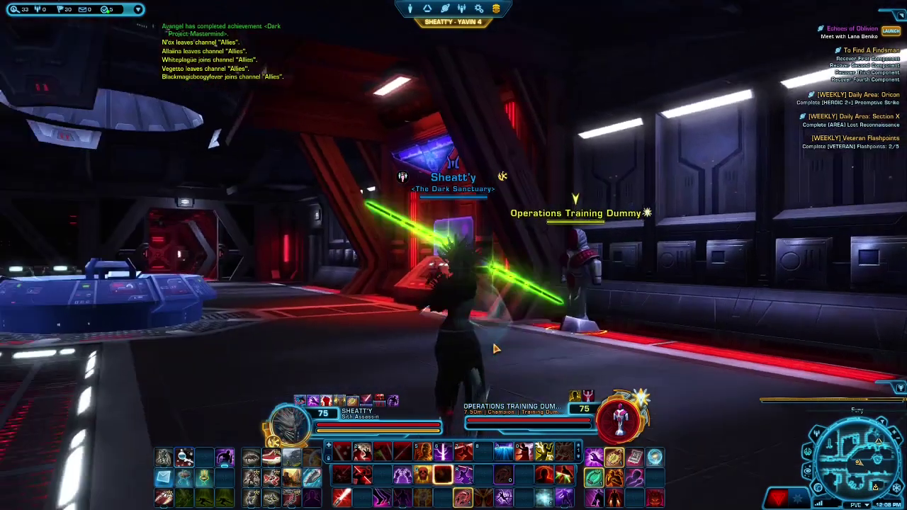
Step: Attack the dummy again while moving and turning, using the slot 6 ability, a ground-targeted area attack and the slot 2 ability
key("w")
key("a")
key("d")
key("a")
key("d")
left_click_drag(494, 342, 494, 342)
key("6")
left_click(312, 352)
key("a")
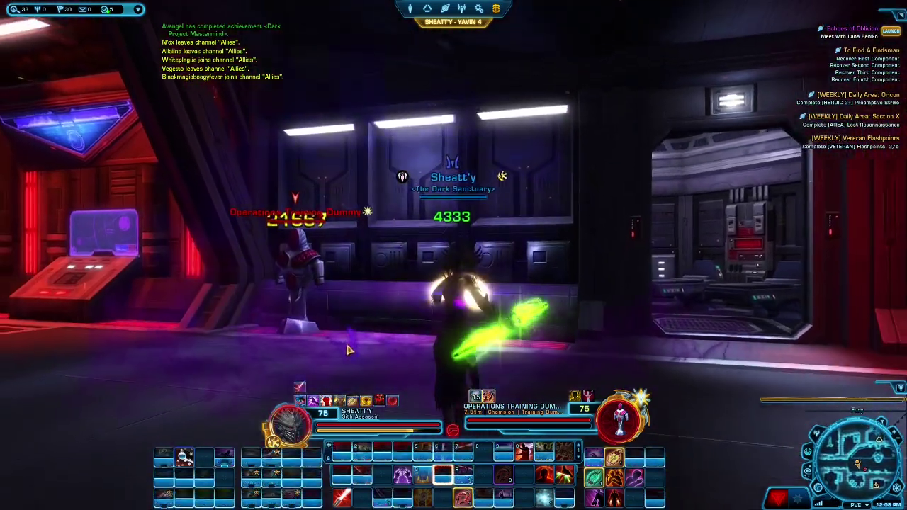
key("a")
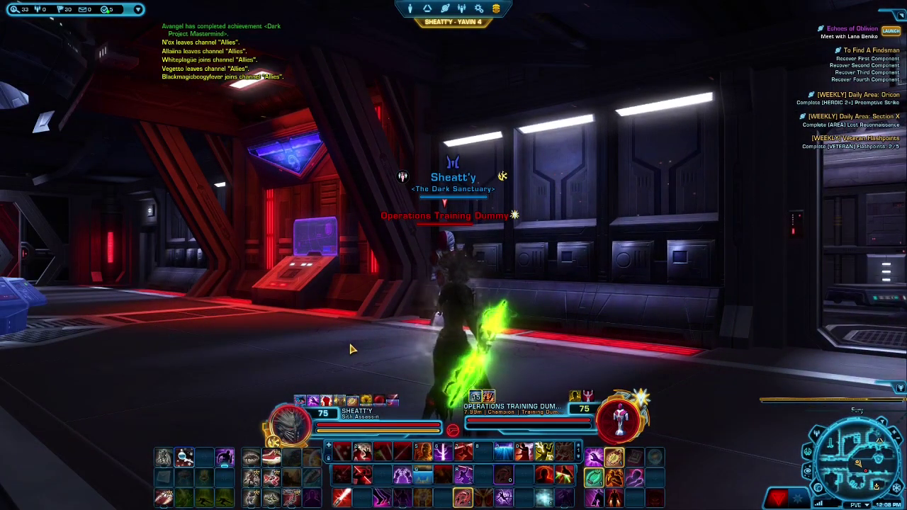
key("2")
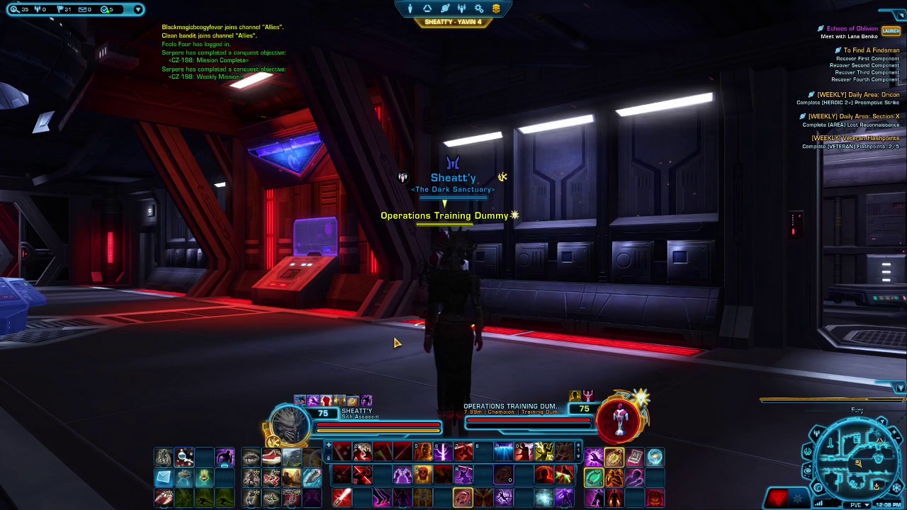
Step: Close in on the training dummy and alternate the slot 2 and slot 3 abilities while turning around it
key("3")
key("w")
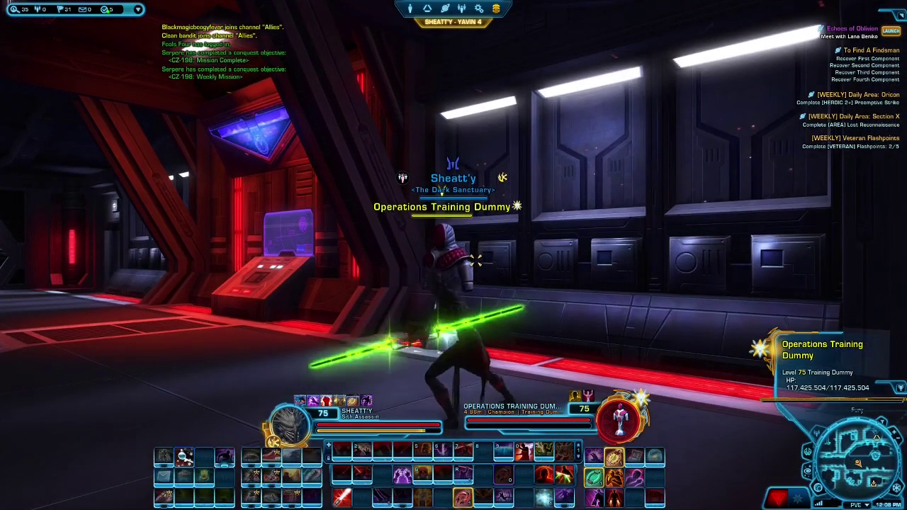
key("2")
key("d")
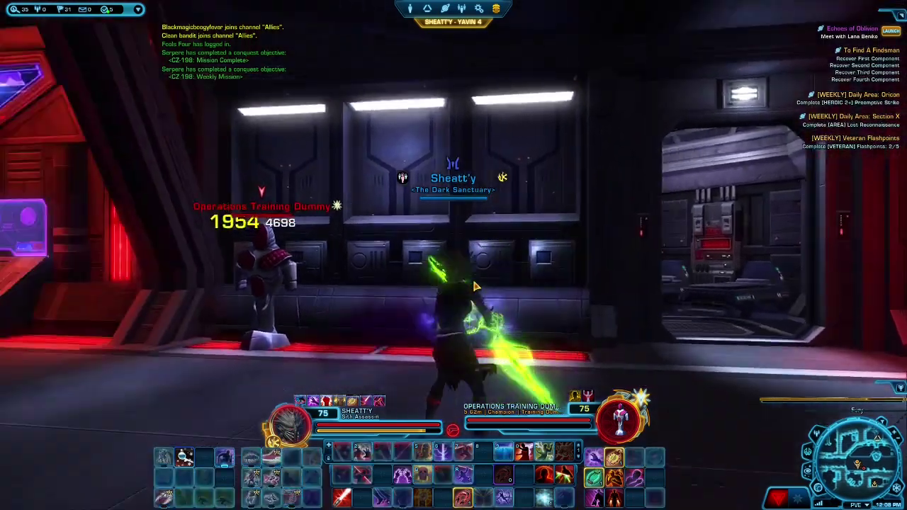
key("3")
key("a")
key("2")
key("a")
key("a")
key("2")
key("d")
key("2")
key("d")
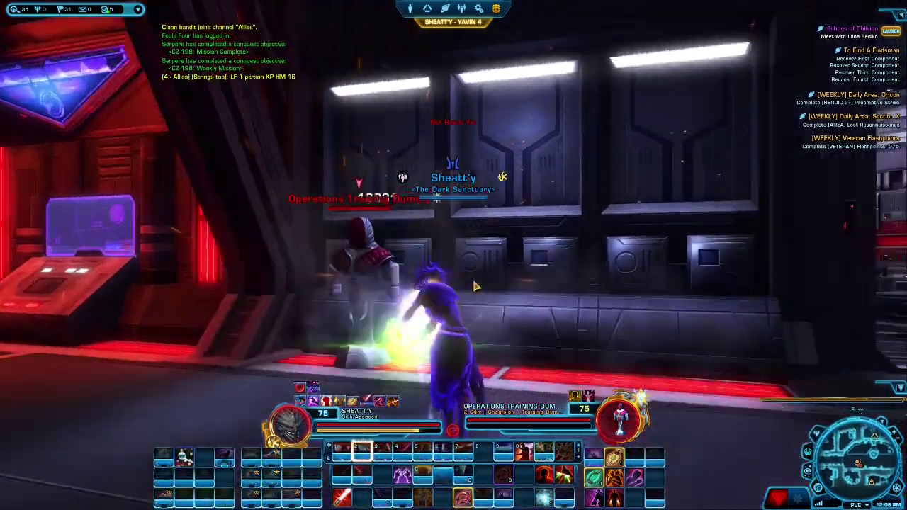
key("d")
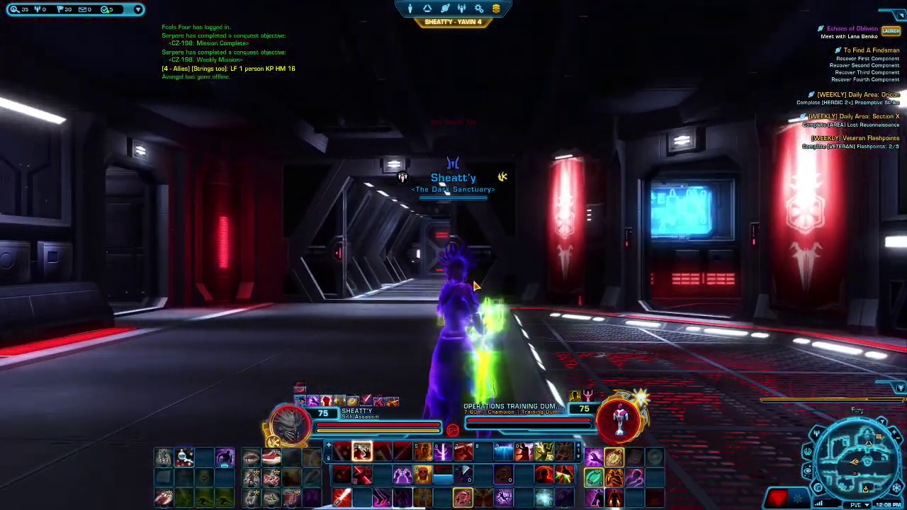
key("a")
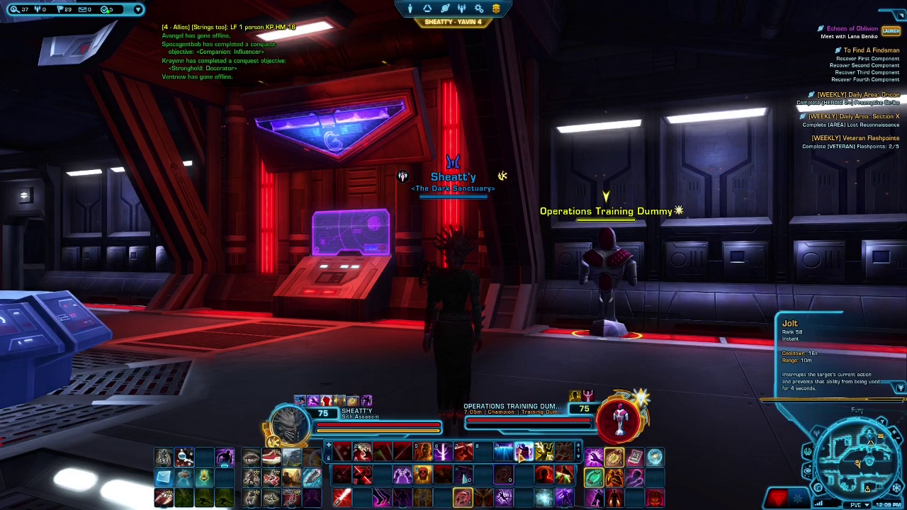
left_click(819, 489)
left_click(820, 495)
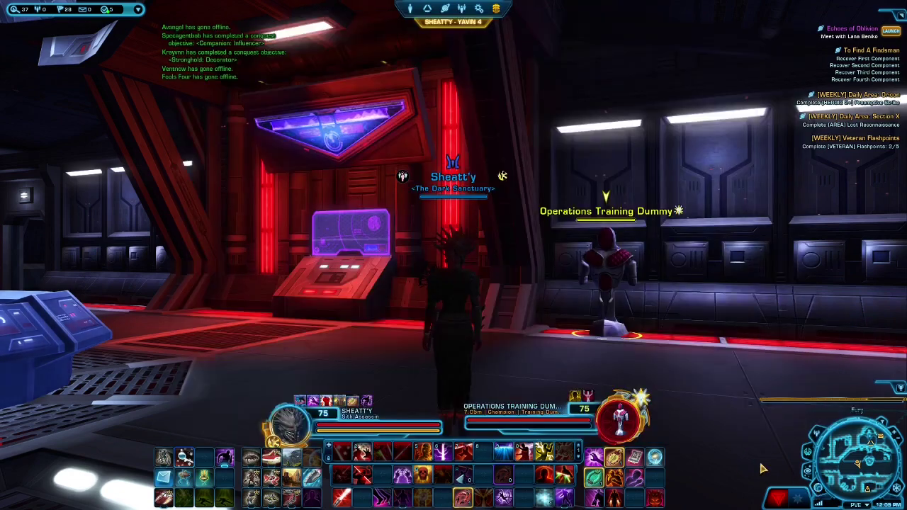
Step: Open the game Preferences and display the key bindings
left_click(479, 9)
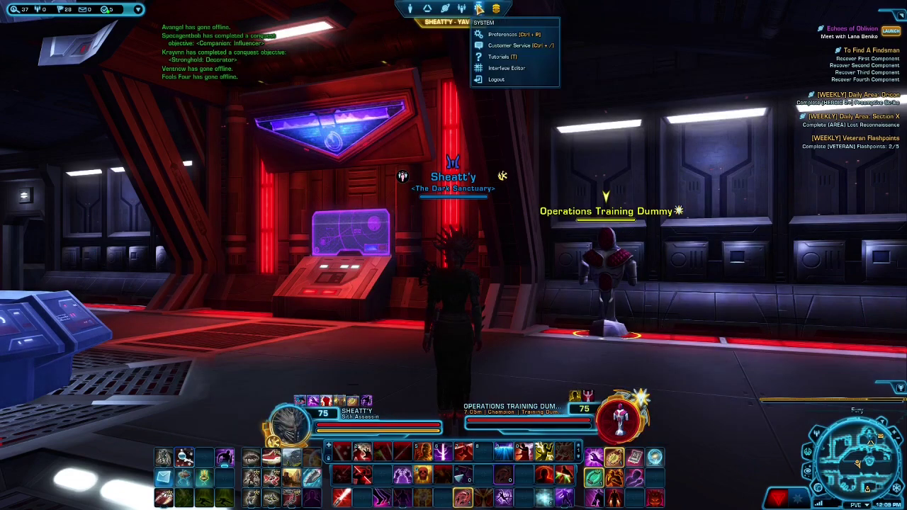
left_click(497, 34)
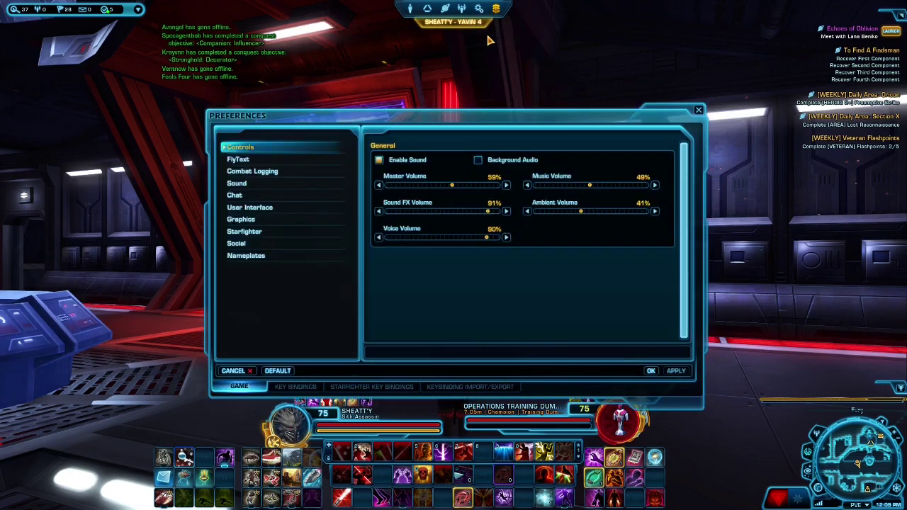
mouse_move(487, 9)
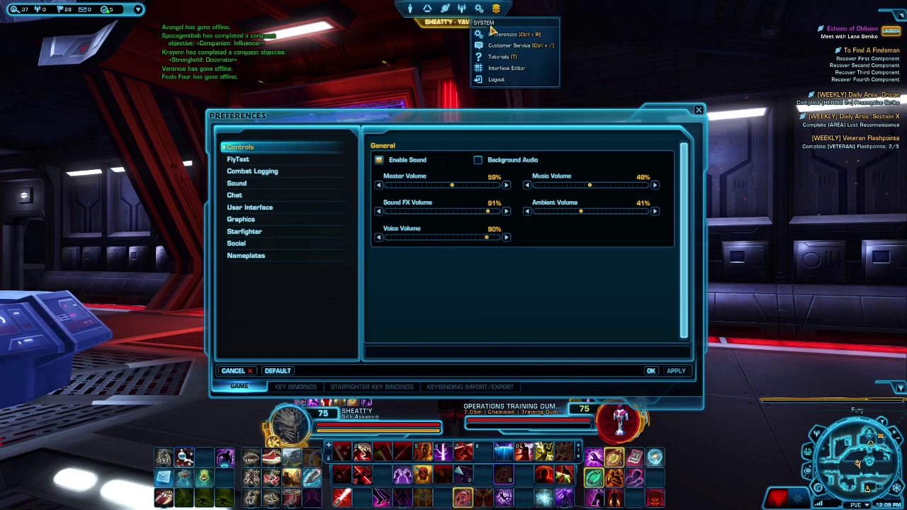
left_click(296, 388)
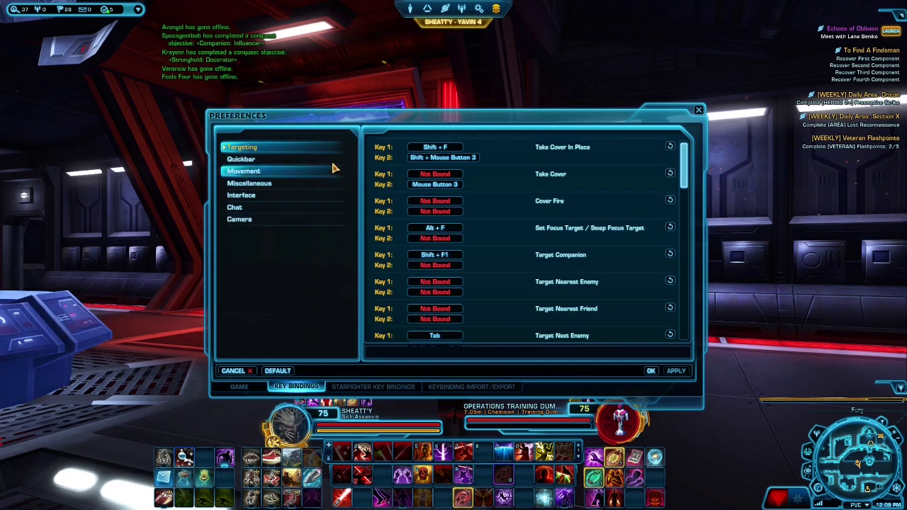
Step: Review the Miscellaneous, Movement and Interface key bindings, including the strafe and turn controls
left_click(308, 192)
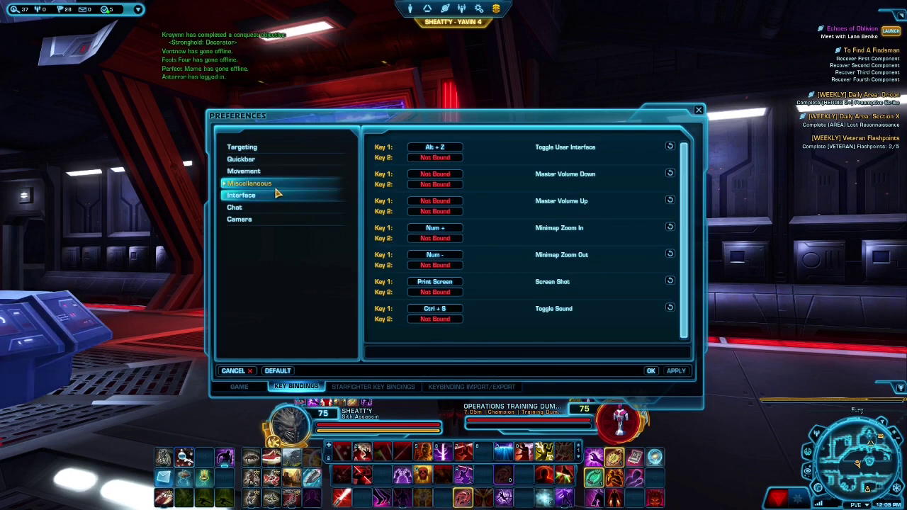
left_click(344, 172)
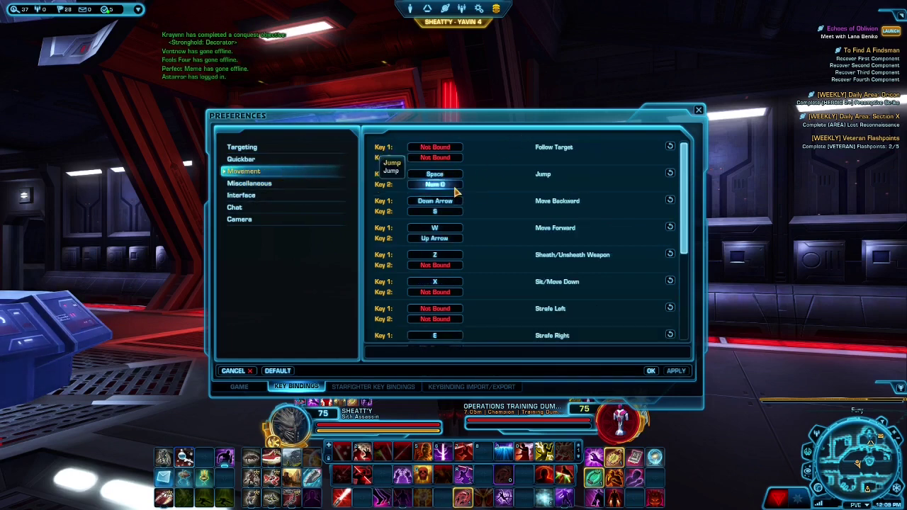
scroll(455, 194, "down", 2)
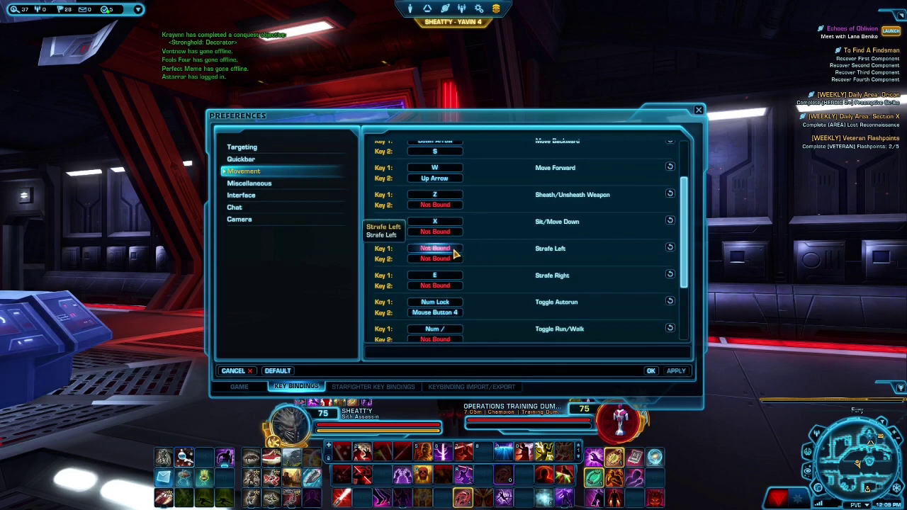
scroll(464, 255, "down", 2)
scroll(468, 252, "down", 1)
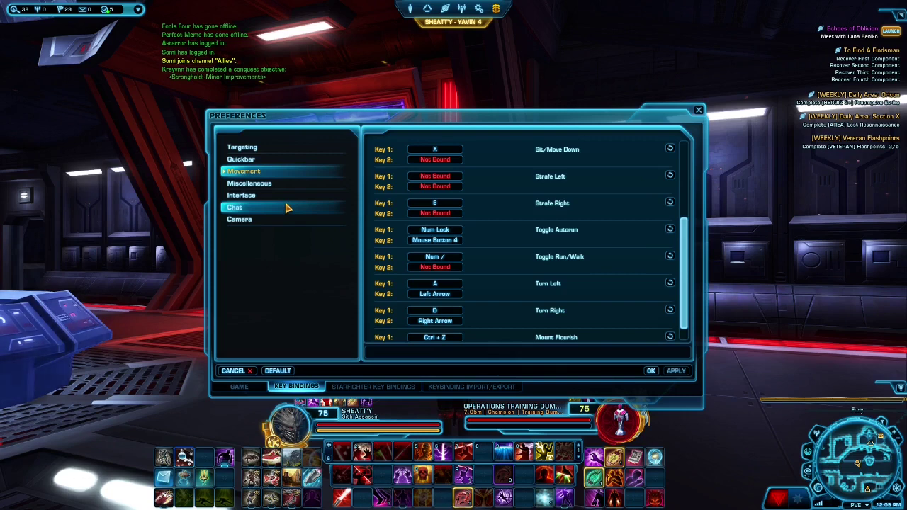
left_click(289, 185)
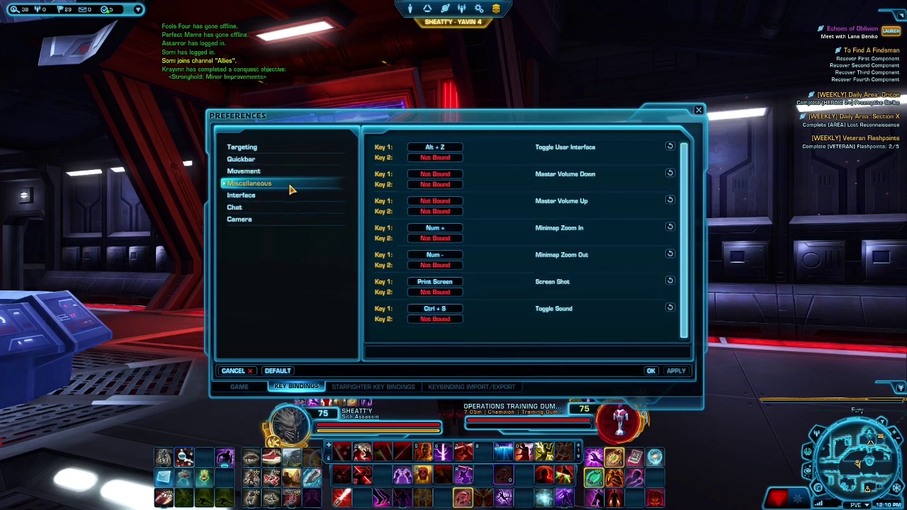
left_click(279, 199)
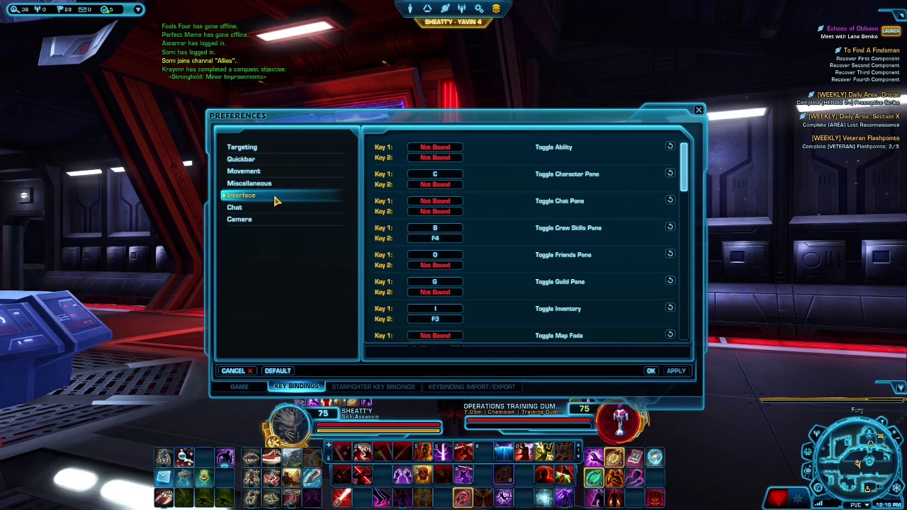
Step: Bind J as the first key for Quickbar 2 - Slot 4 in the Quickbar key bindings
left_click(239, 160)
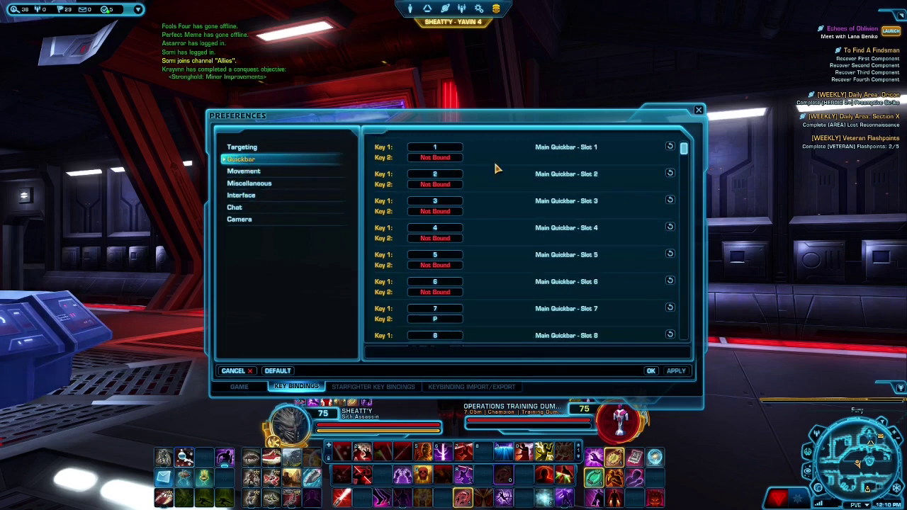
scroll(482, 167, "down", 2)
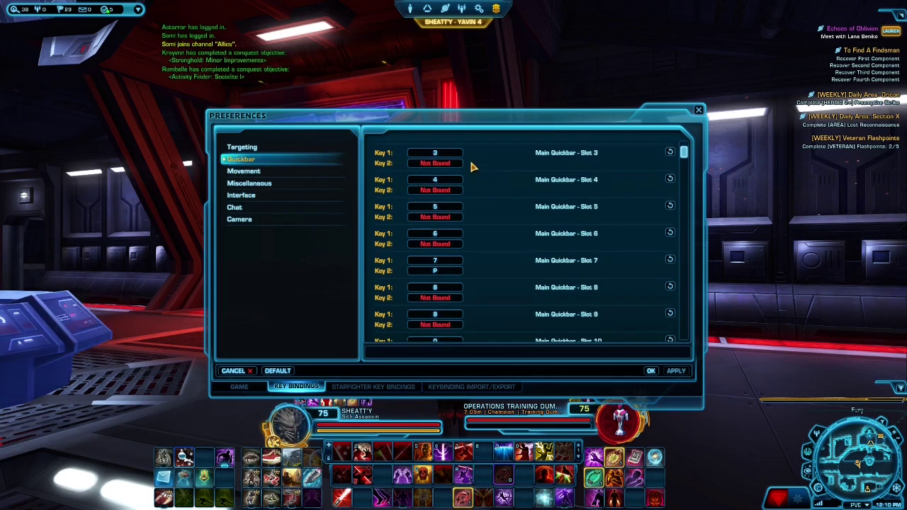
scroll(471, 168, "down", 1)
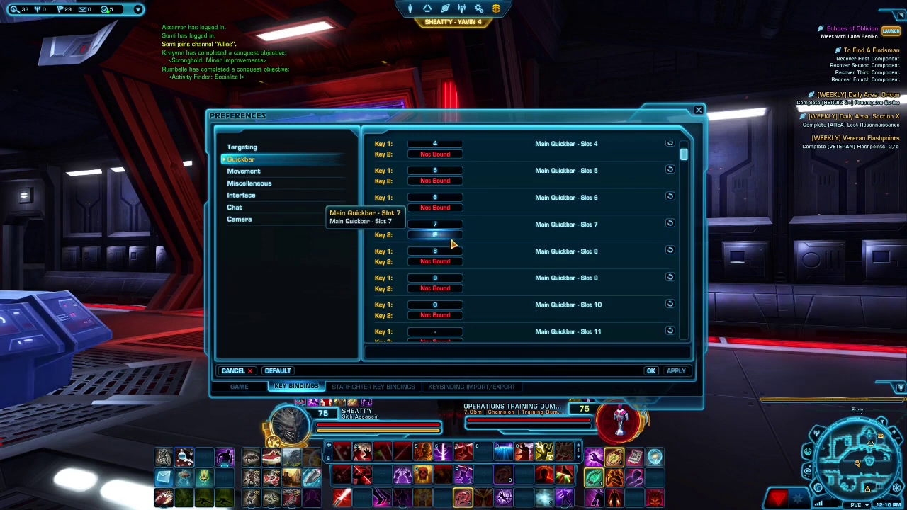
scroll(482, 275, "down", 4)
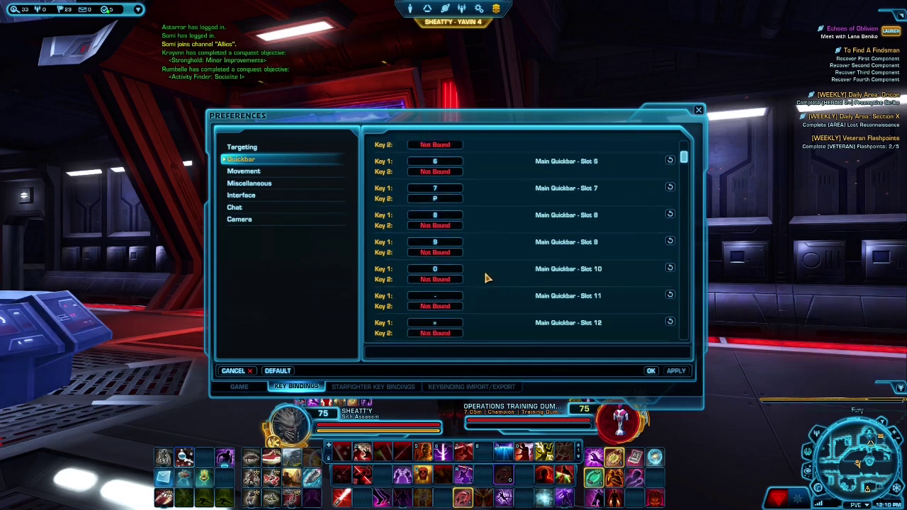
scroll(479, 273, "down", 9)
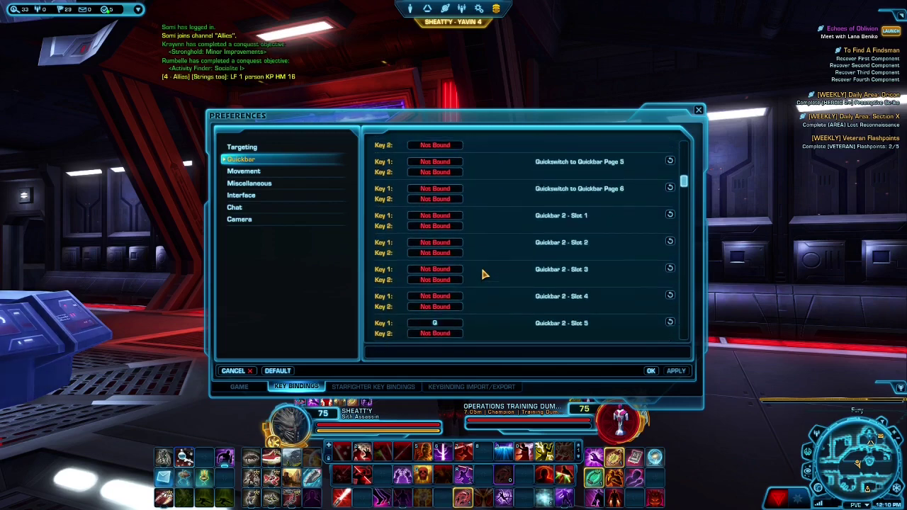
scroll(468, 291, "down", 1)
scroll(464, 285, "down", 4)
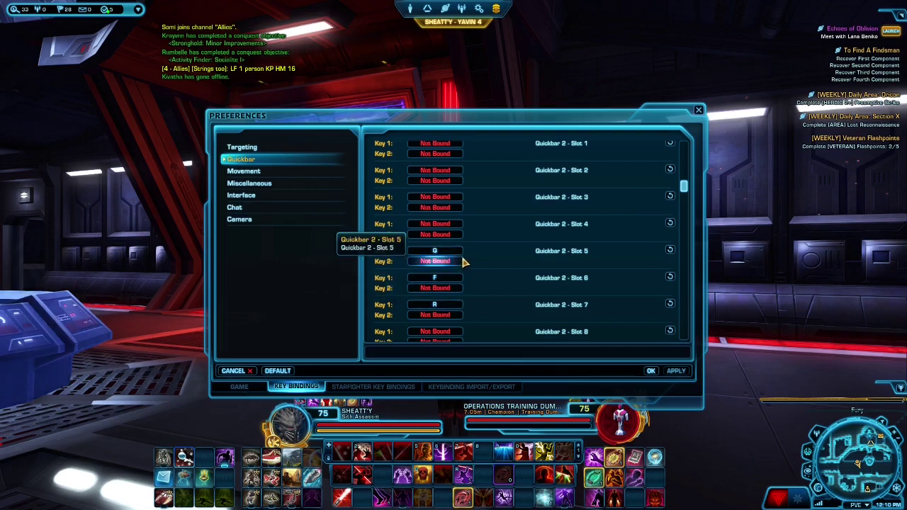
left_click(456, 226)
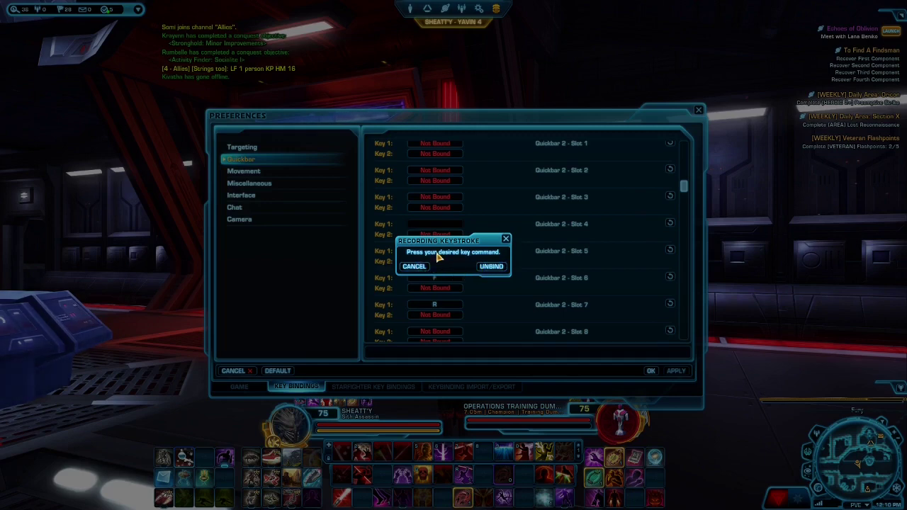
key("j")
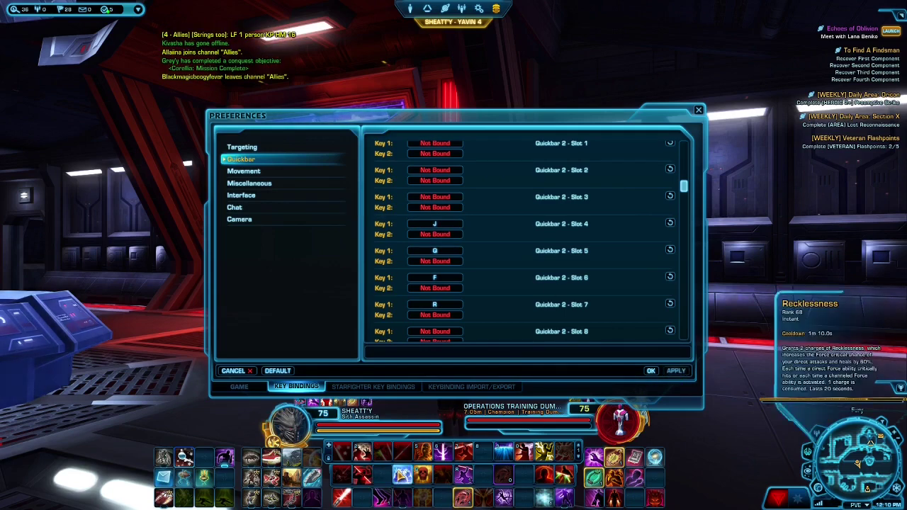
Step: Unbind the first key of Quickbar 2 - Slot 4
left_click(445, 225)
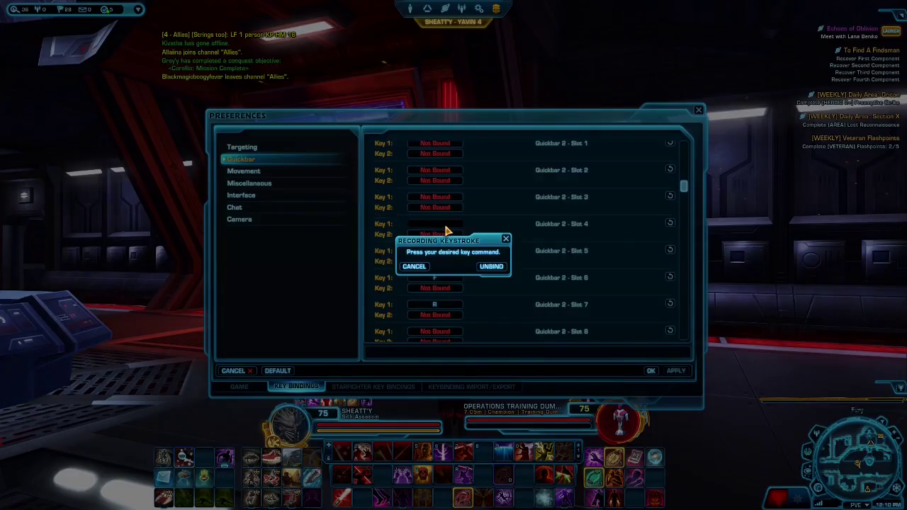
left_click(492, 267)
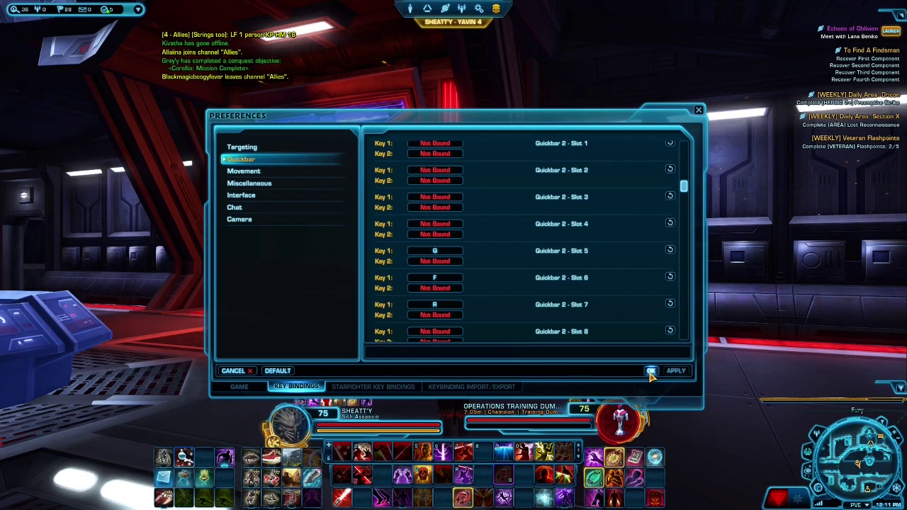
Step: Review the remaining quickbar key bindings from Quickbar 2 through Quickbar 5 and accept the preferences
scroll(547, 225, "down", 1)
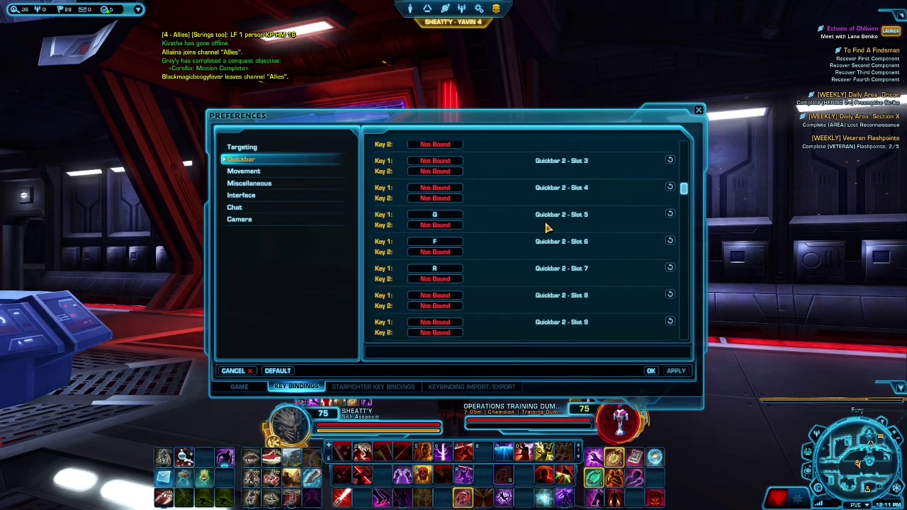
scroll(547, 228, "down", 1)
scroll(487, 269, "down", 3)
scroll(486, 269, "down", 8)
scroll(480, 281, "down", 6)
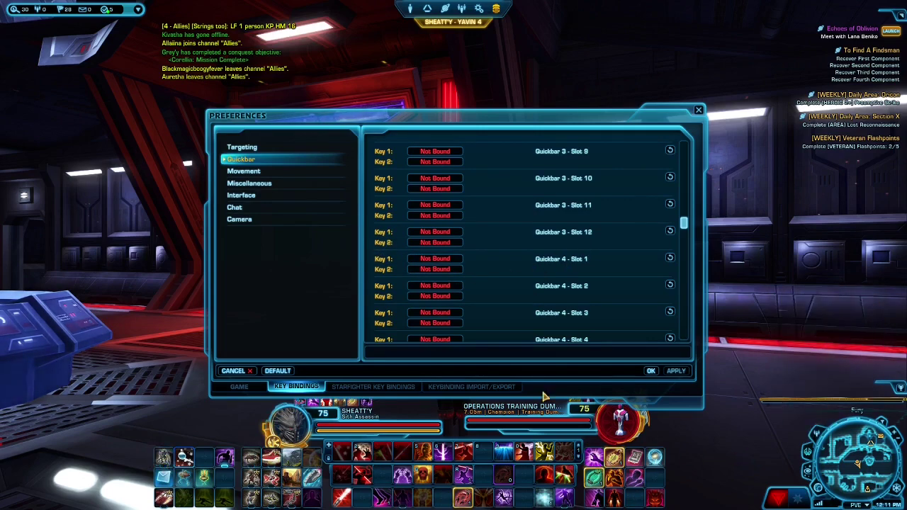
scroll(524, 277, "down", 8)
scroll(525, 278, "down", 4)
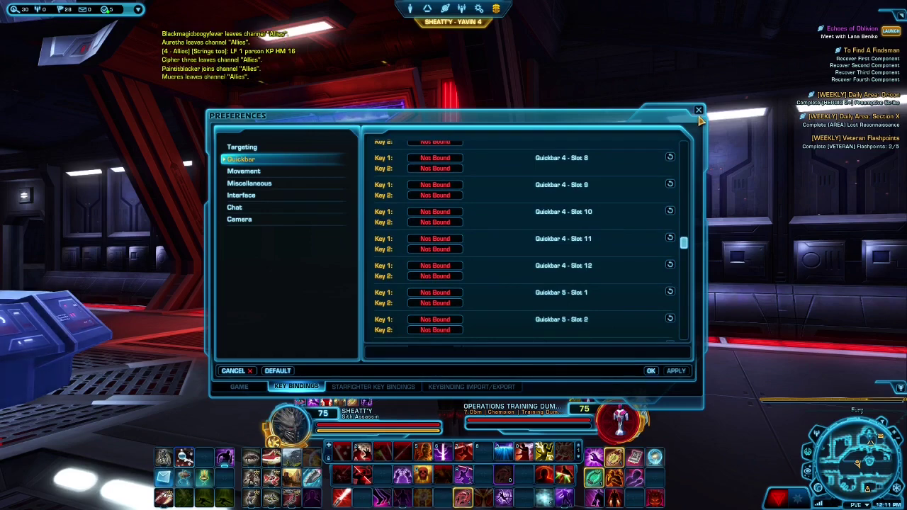
left_click(651, 371)
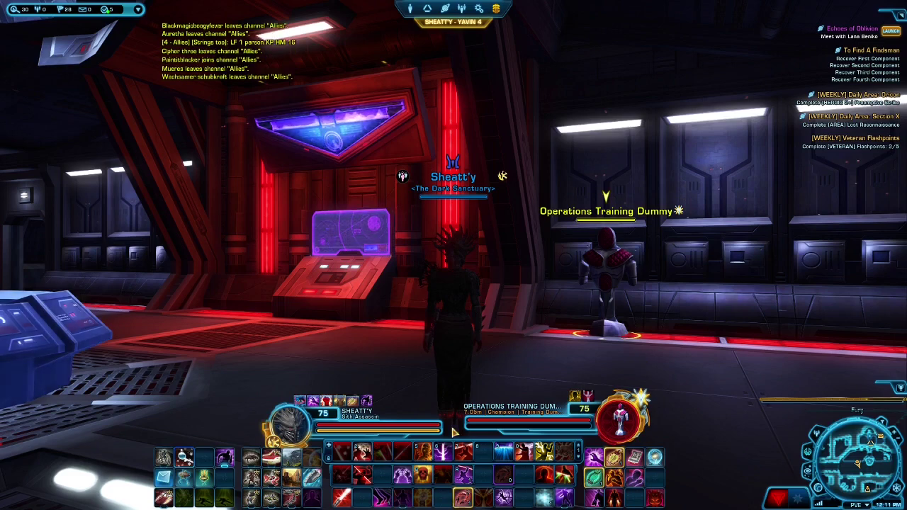
Step: Back away to about 13 m from the Operations Training Dummy and close in again with the Quickbar 2 - Slot 6 ability
key("d")
key("s")
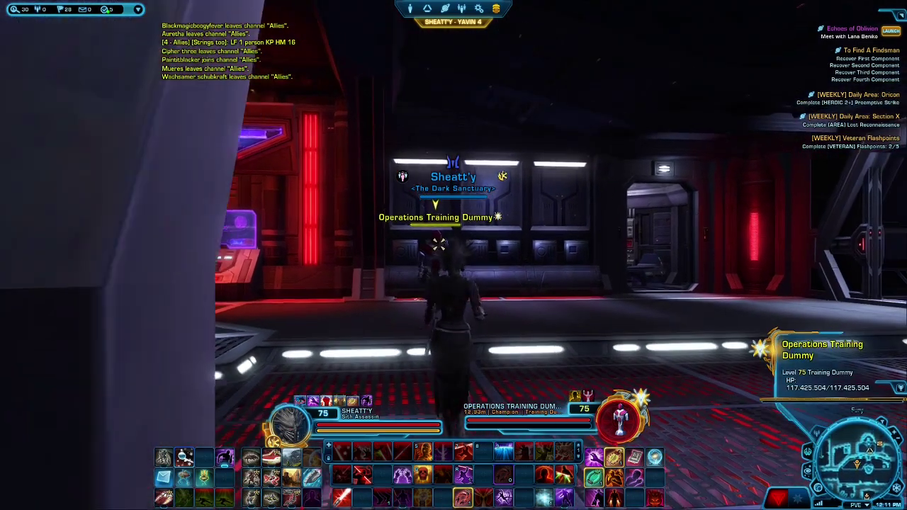
key("f")
key("a")
Step: Attack the training dummy with the slot 2 and slot 3 abilities while turning and moving away from it
key("2")
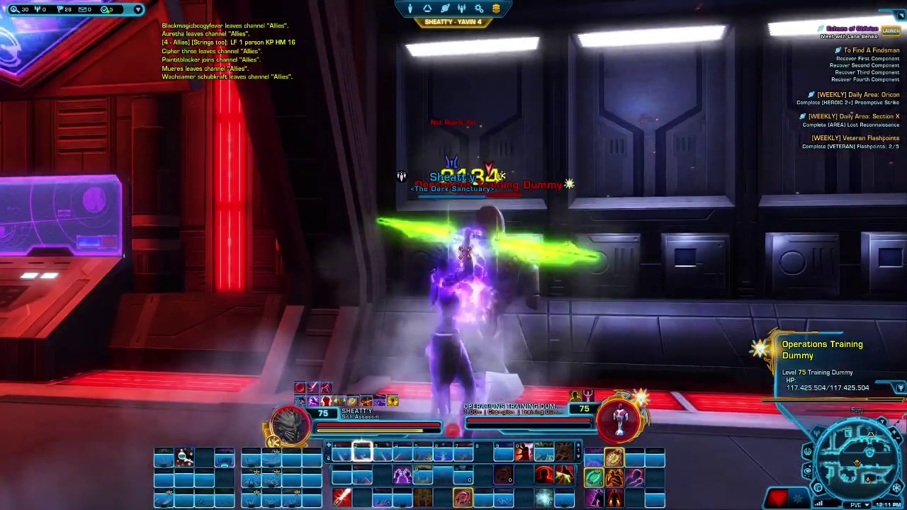
key("2")
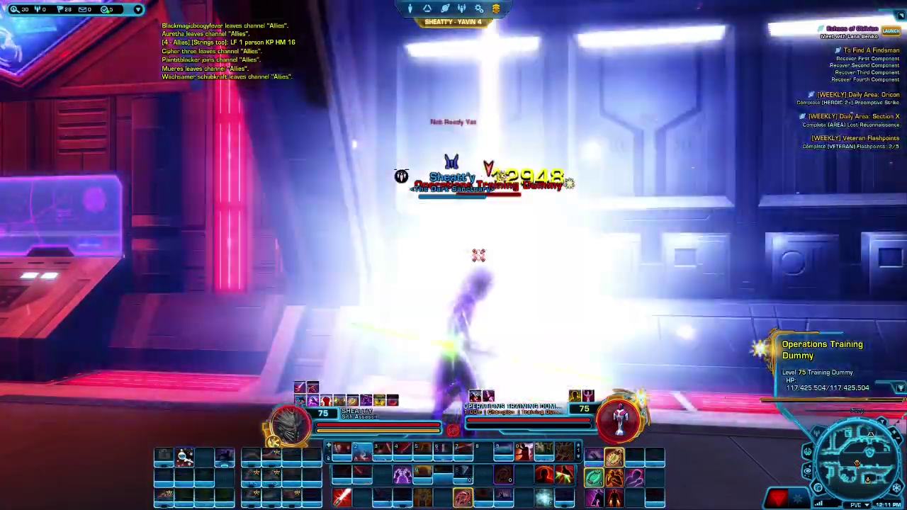
key("3")
key("d")
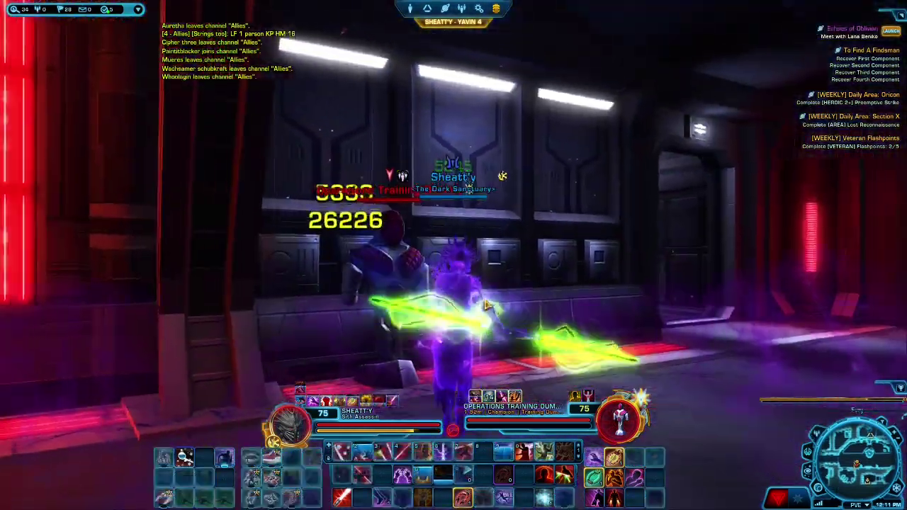
key("d")
key("w")
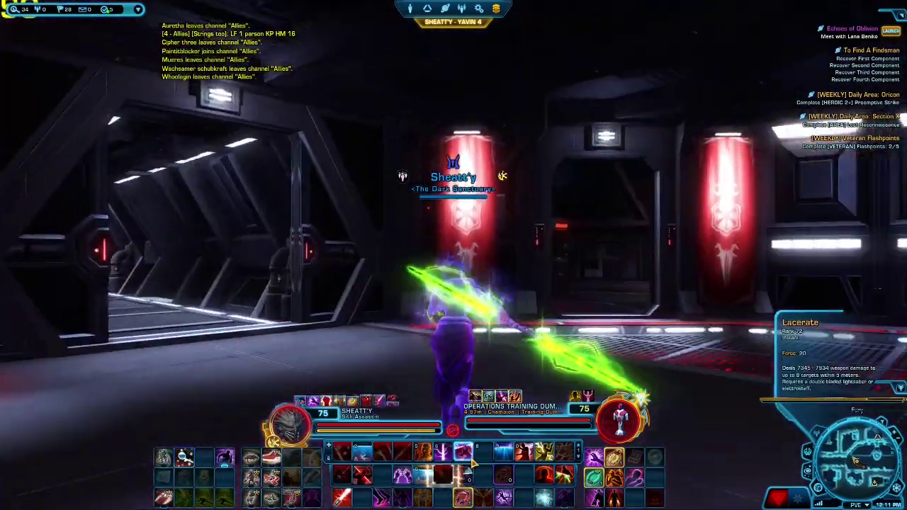